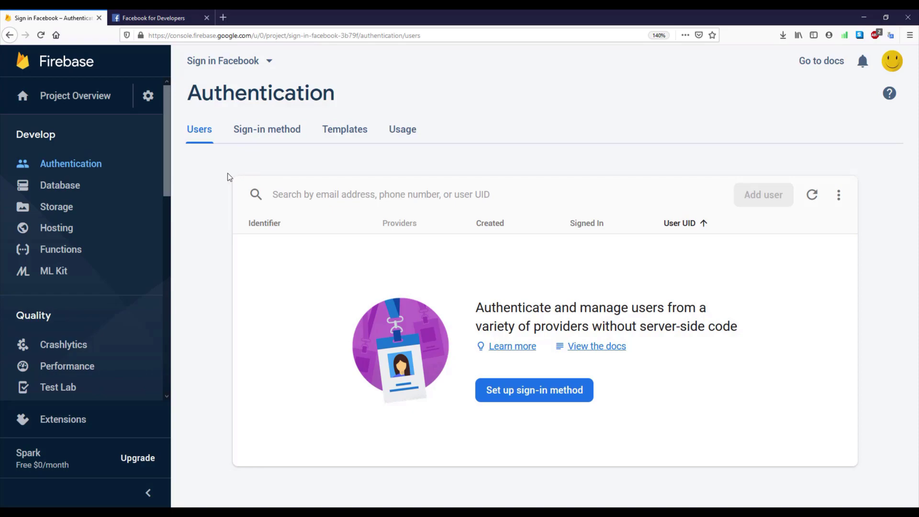
- Enable Facebook under Sign-in method, with the App ID and App secret fields left blank
click(267, 134)
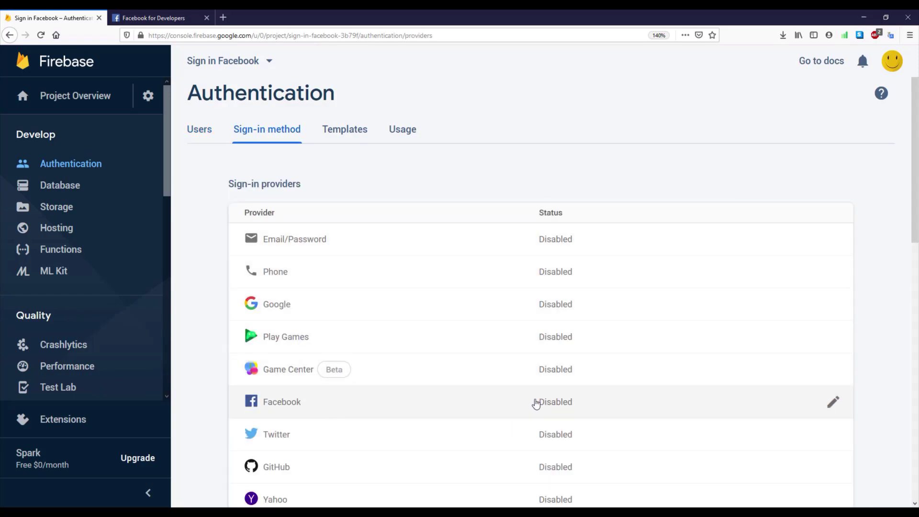
click(532, 402)
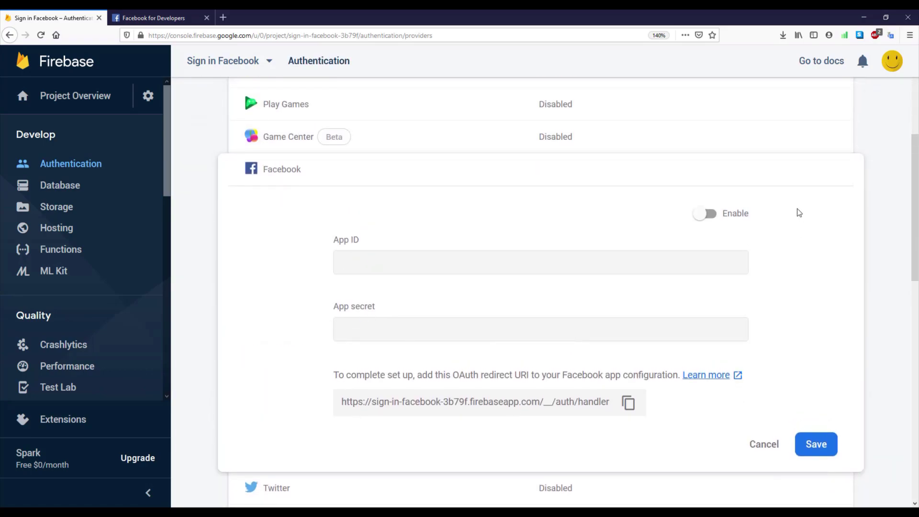
click(708, 213)
click(447, 264)
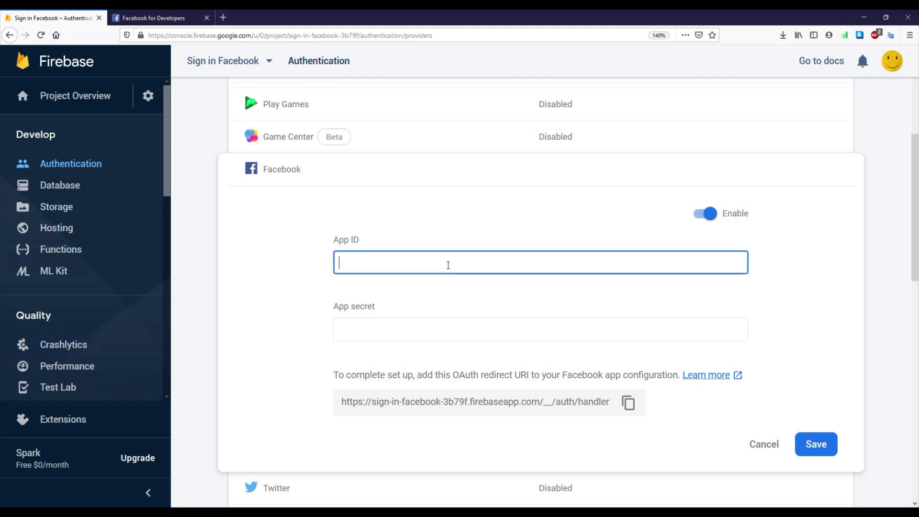
click(367, 327)
click(391, 343)
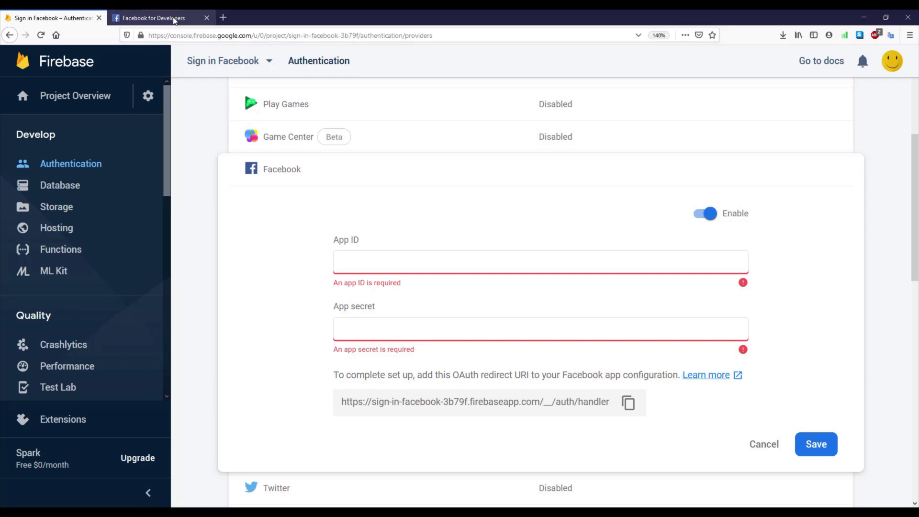
- Go to the Facebook for Developers site and show the My Apps list
click(153, 17)
click(208, 35)
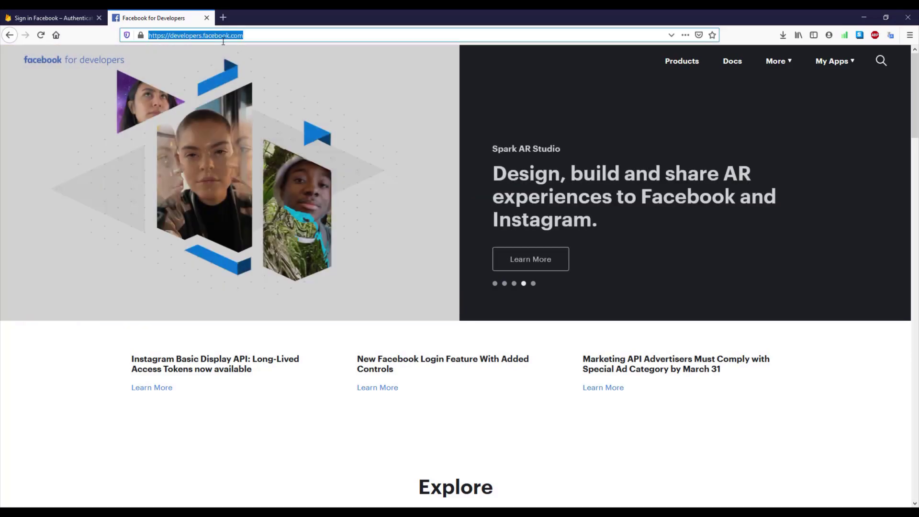
click(253, 36)
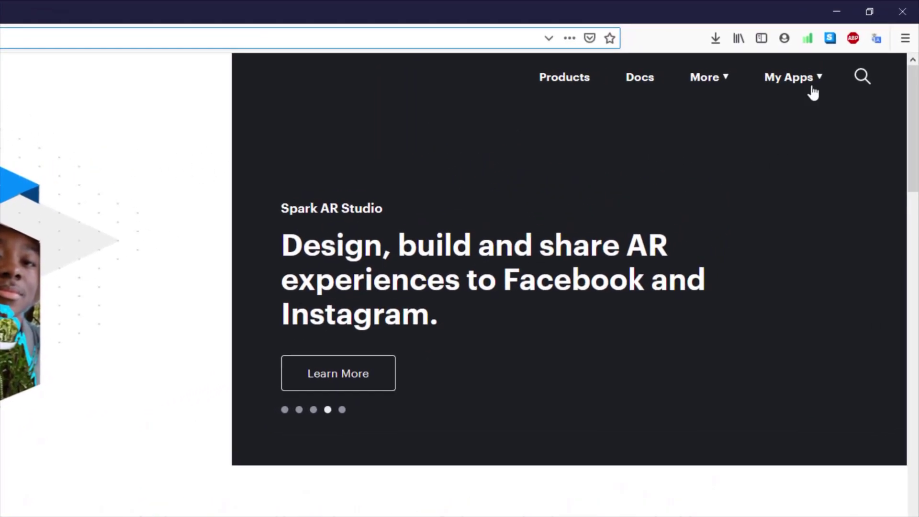
click(835, 60)
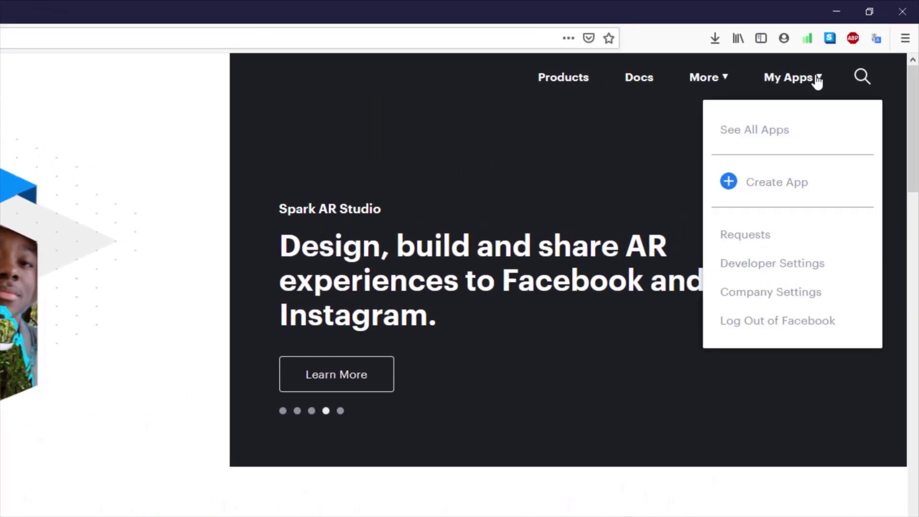
- Create a new app with display name 'Firebase sign in', re-entering the name after its rejection
click(786, 187)
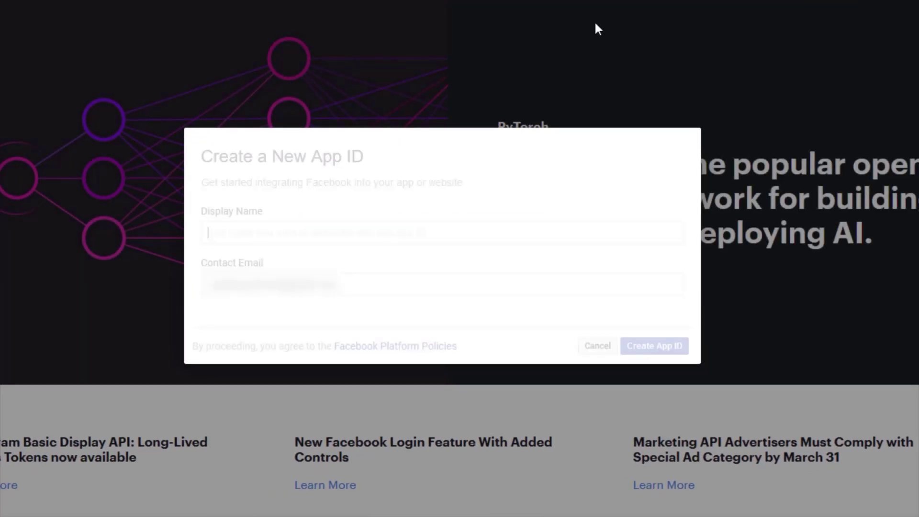
click(272, 231)
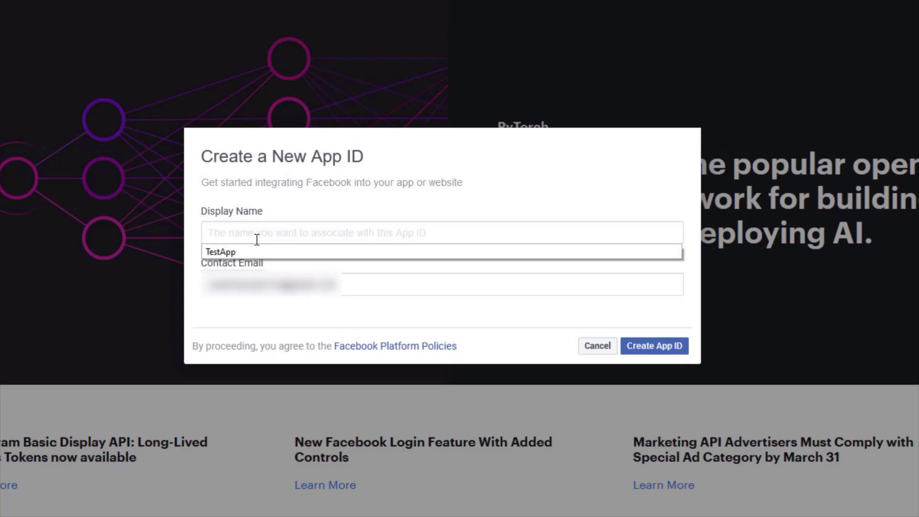
text(F)
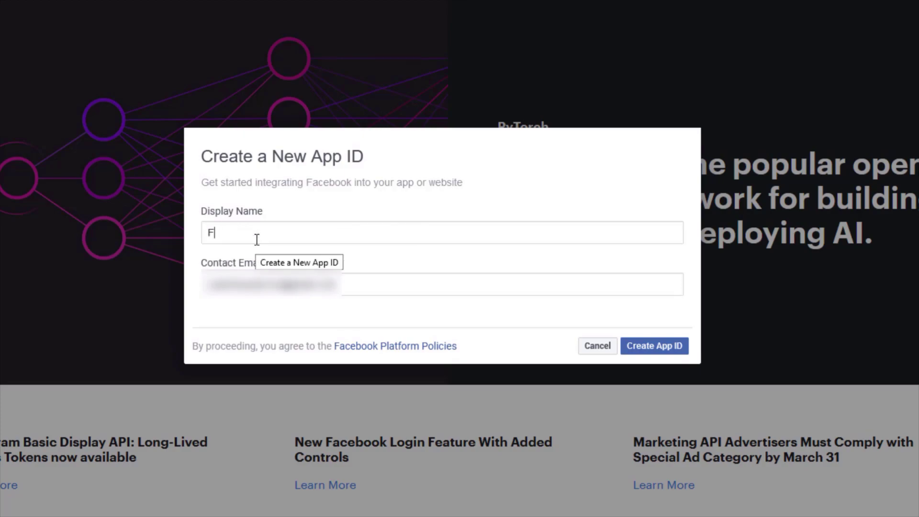
text(acebook)
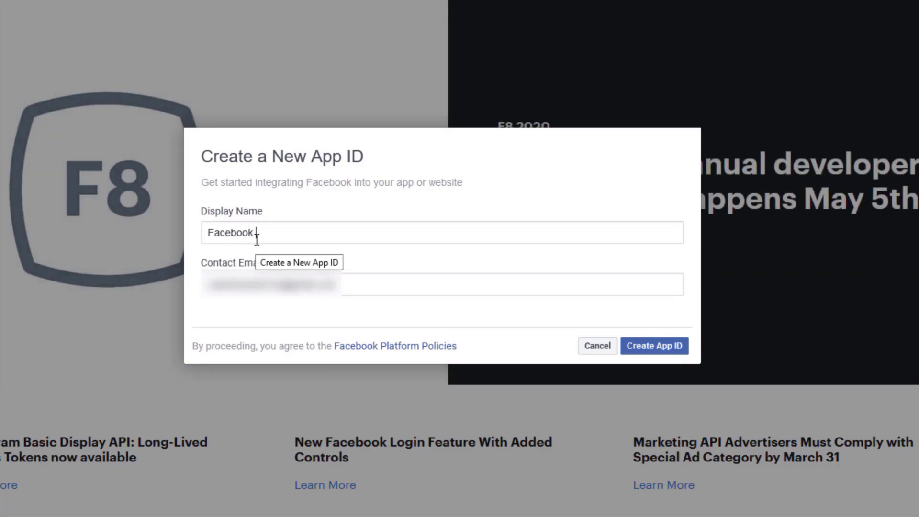
text( Sign in)
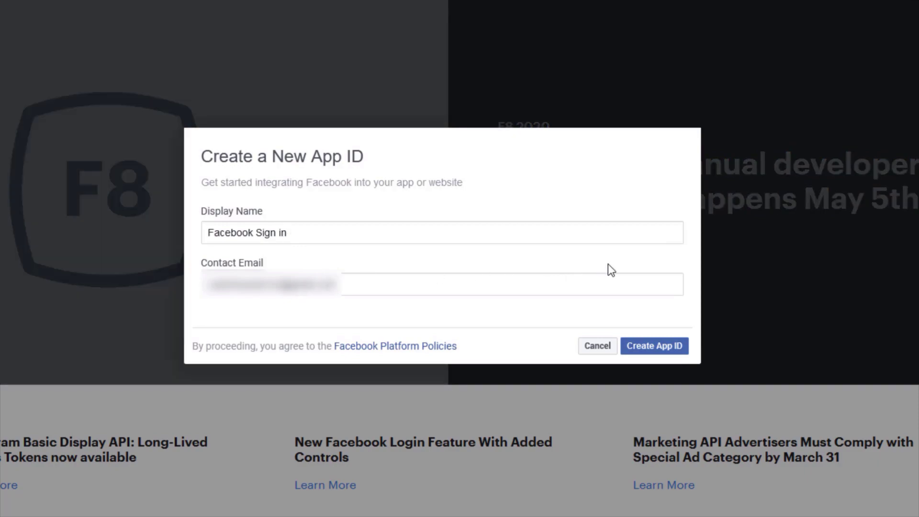
click(652, 347)
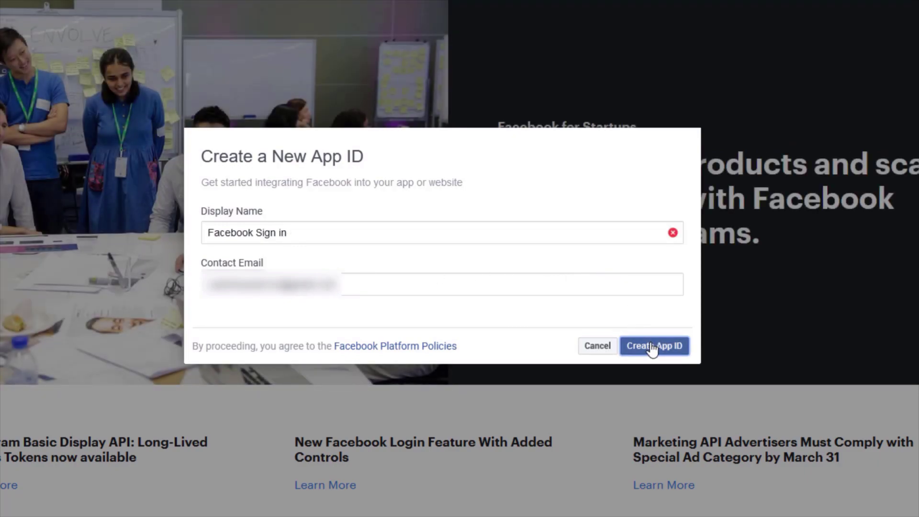
mouse_move(672, 233)
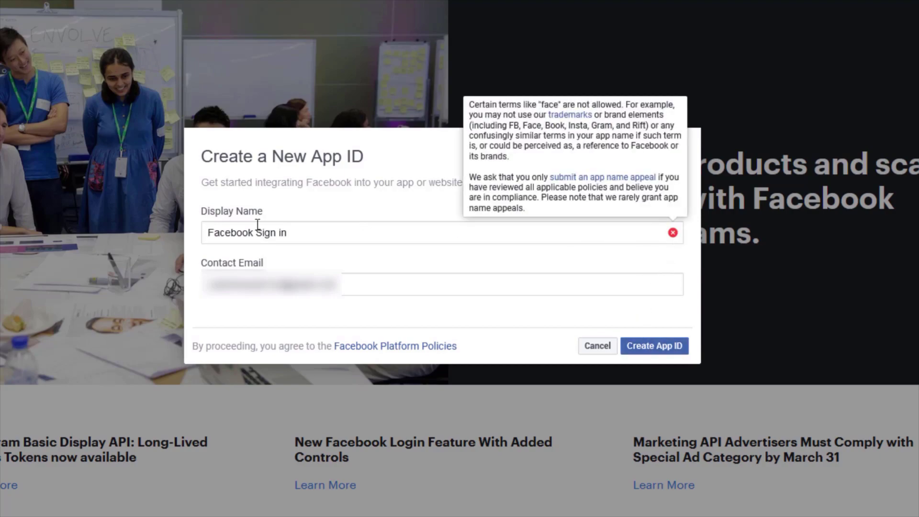
click(232, 232)
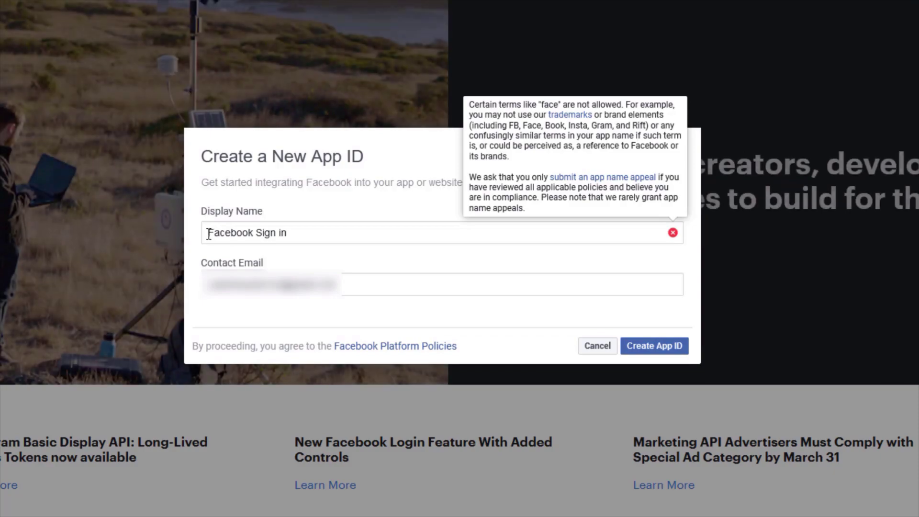
key(ctrl+a)
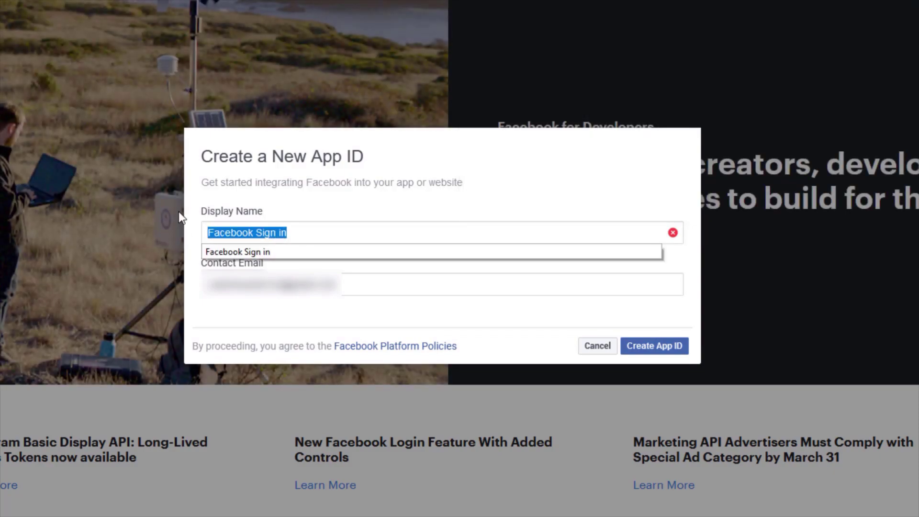
text(Firebase)
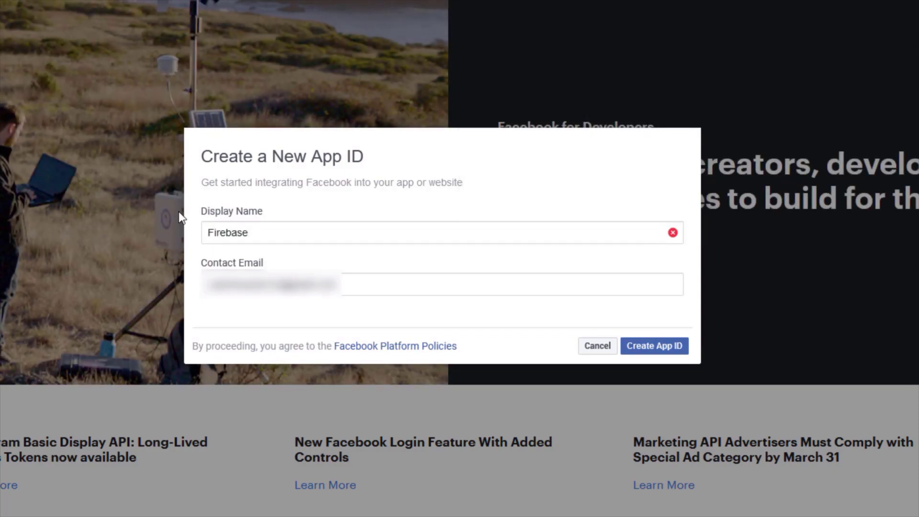
text( sign in)
click(654, 345)
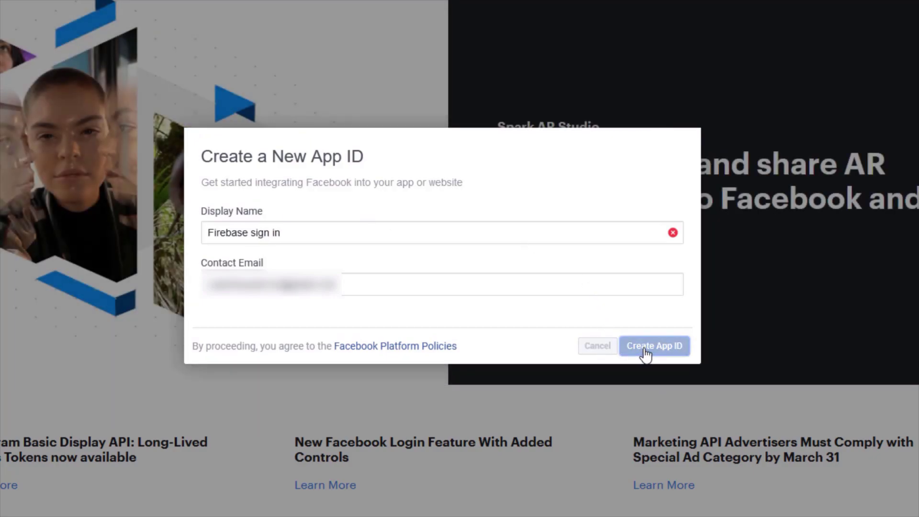
- Pass the security check, then add Facebook Login to the app with Android as the platform
click(270, 215)
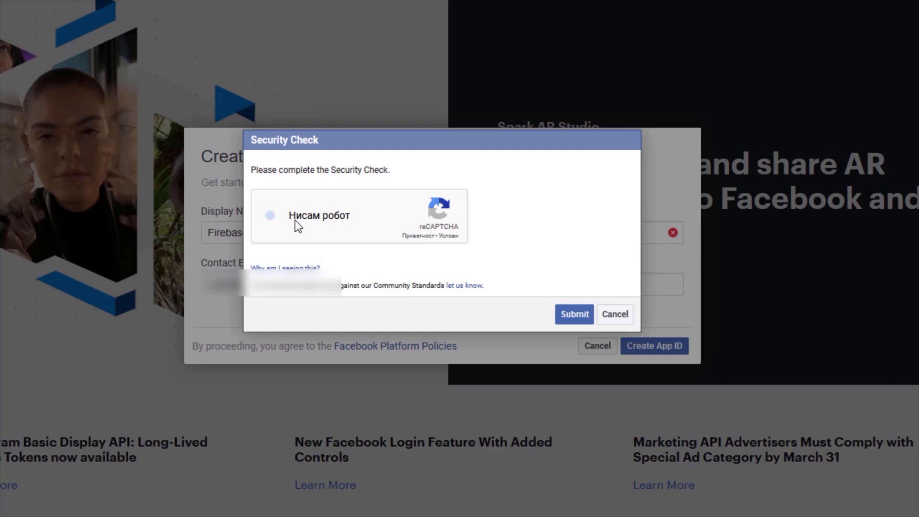
click(574, 314)
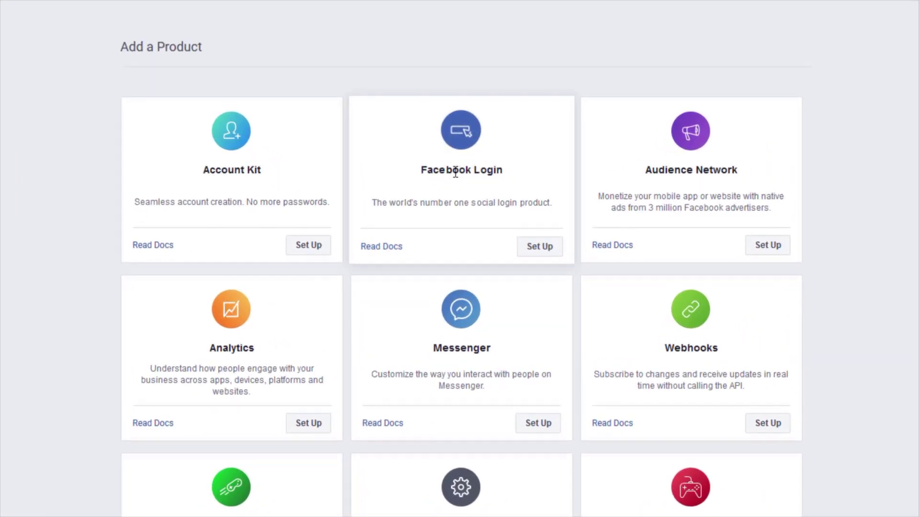
click(533, 248)
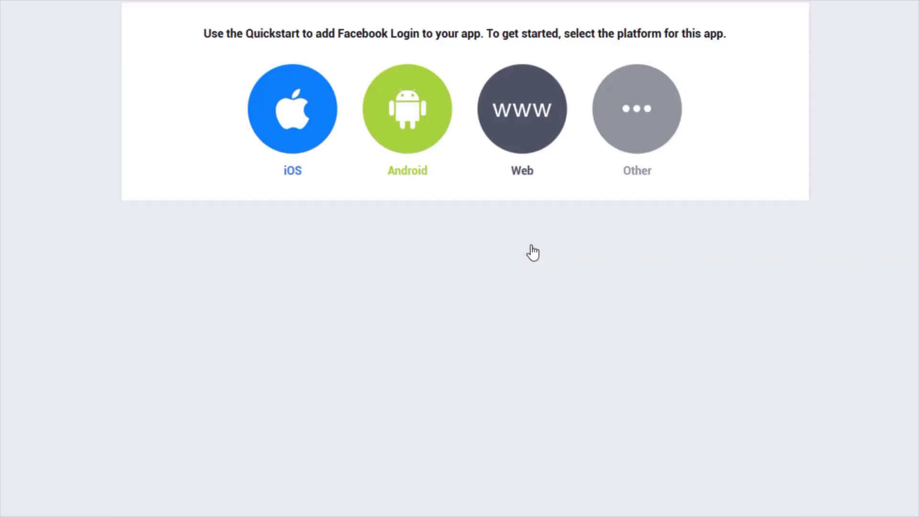
click(410, 108)
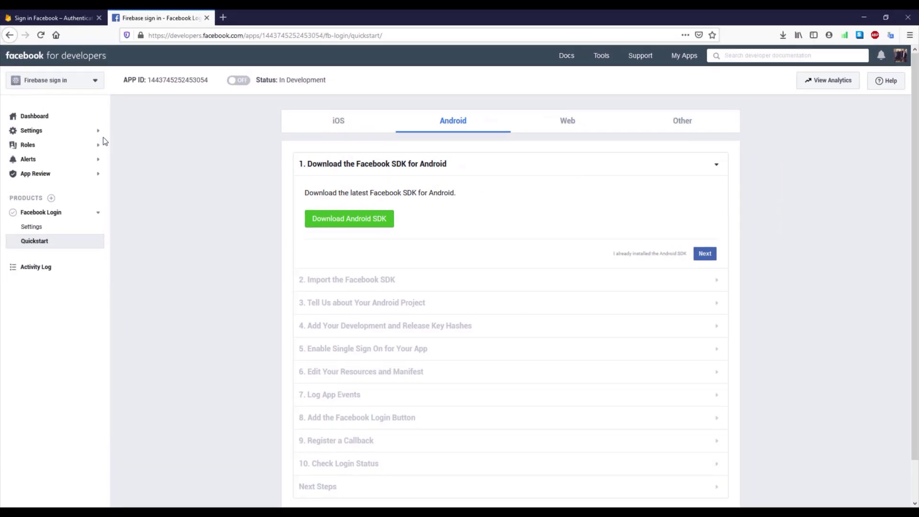
- Open the app's basic settings in a new browser tab
middle_click(31, 131)
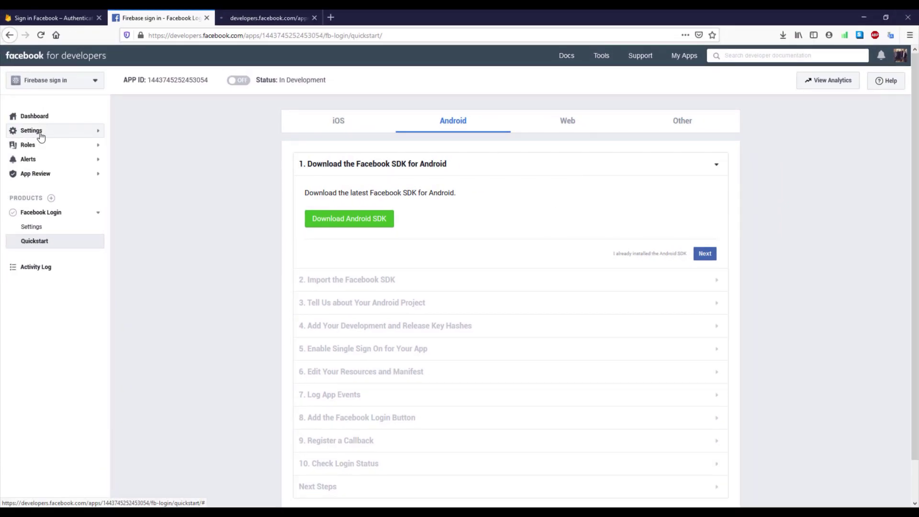
click(265, 17)
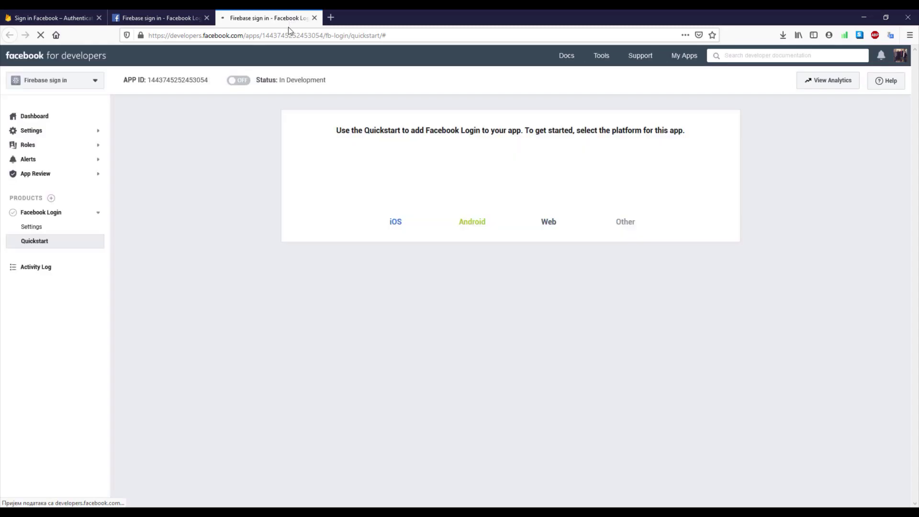
click(31, 130)
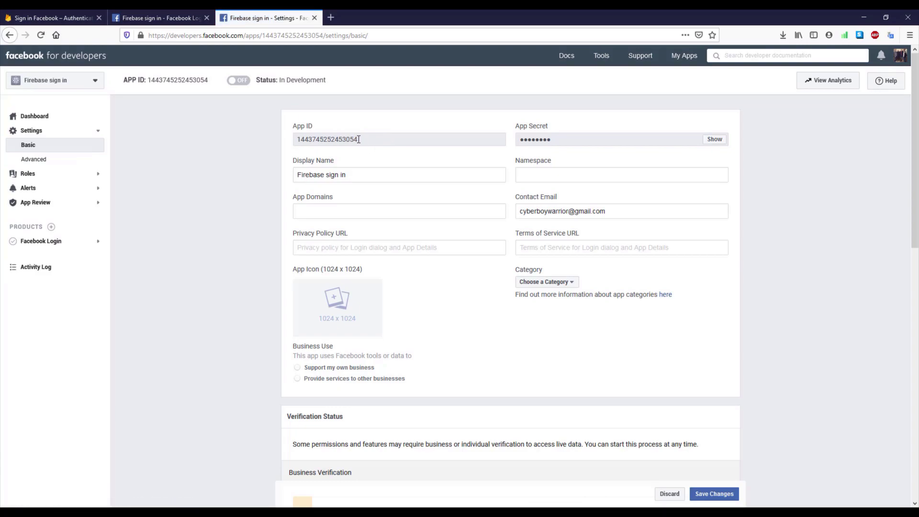
- Copy the Facebook App ID into Firebase's App ID field
drag(359, 139, 299, 138)
right_click(300, 138)
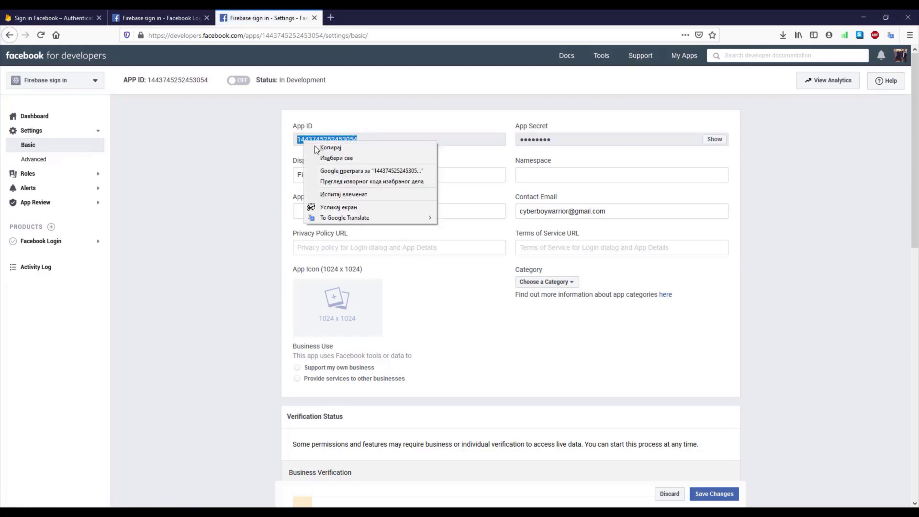
click(320, 150)
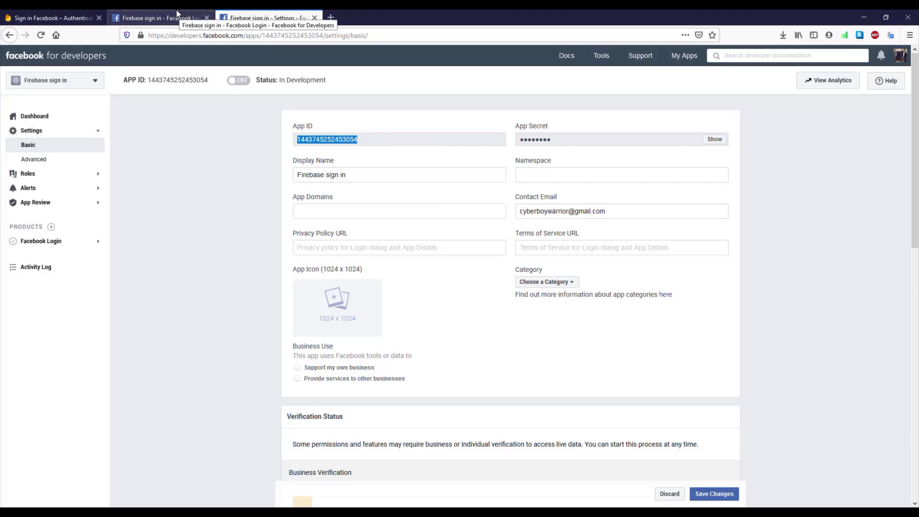
click(50, 17)
click(363, 262)
key(ctrl+v)
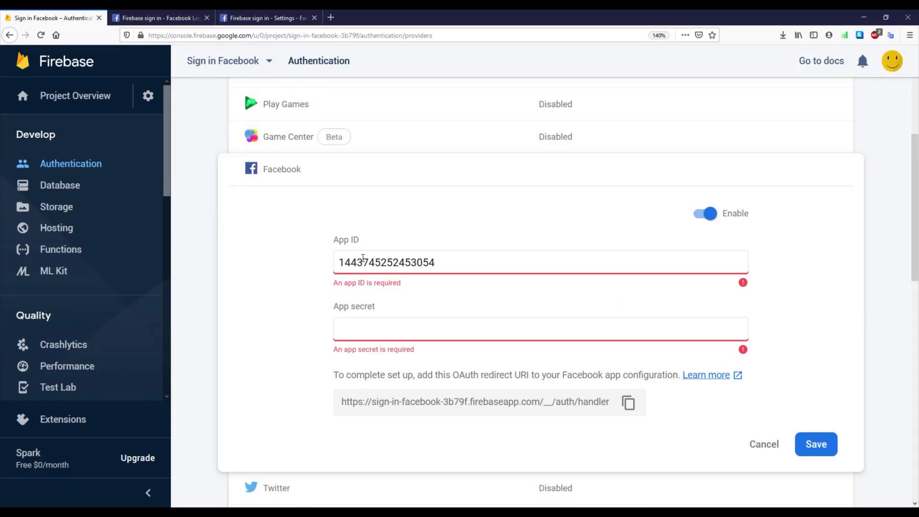
- Reveal the App Secret with a password check and paste it into Firebase's App secret field
click(266, 18)
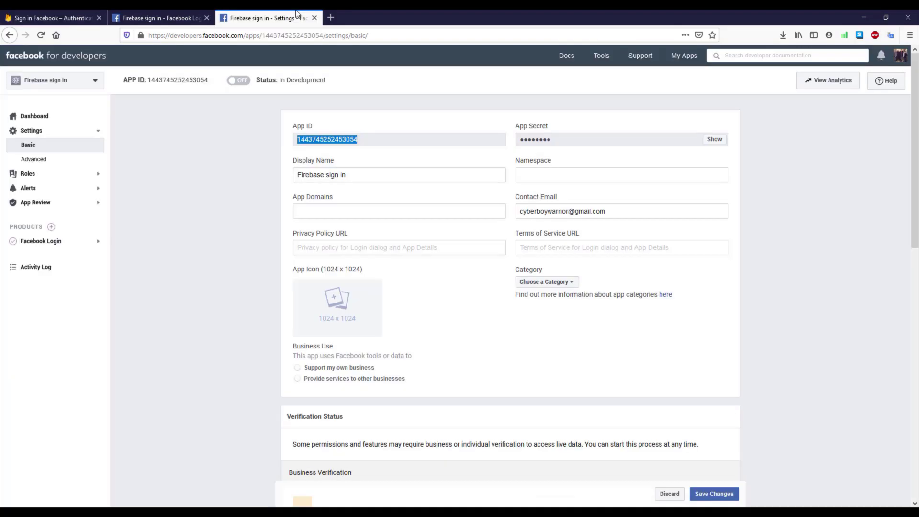
click(715, 139)
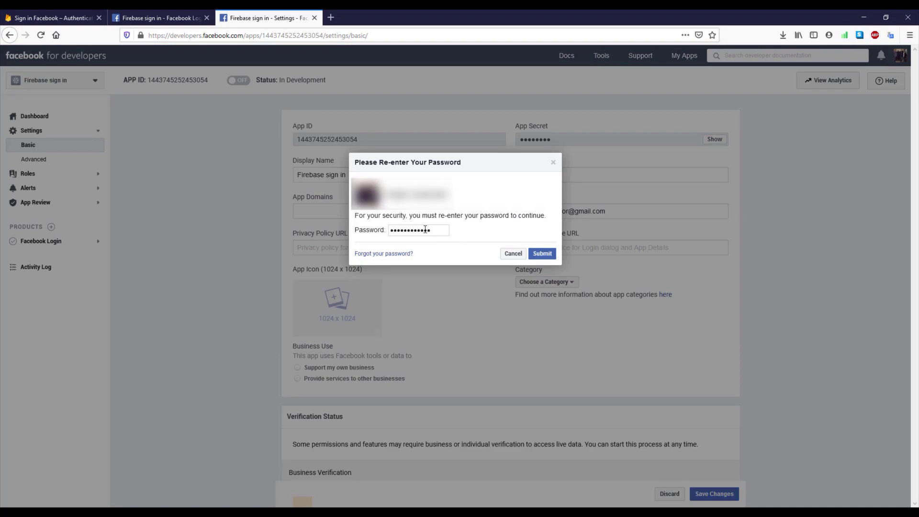
click(540, 254)
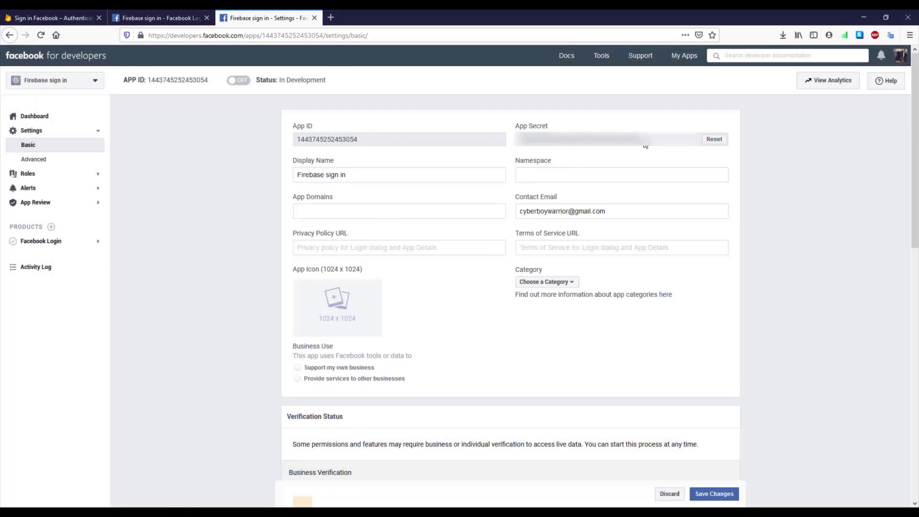
drag(644, 139, 518, 139)
right_click(543, 139)
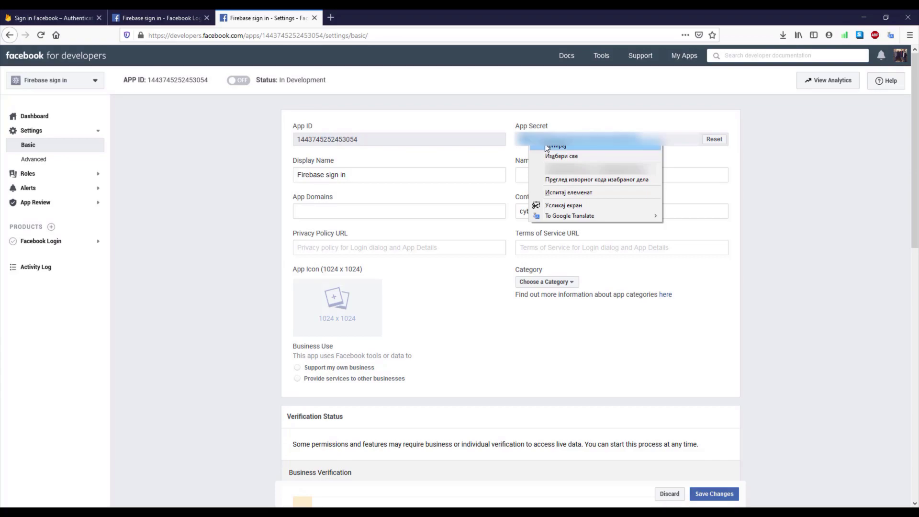
click(554, 147)
click(51, 18)
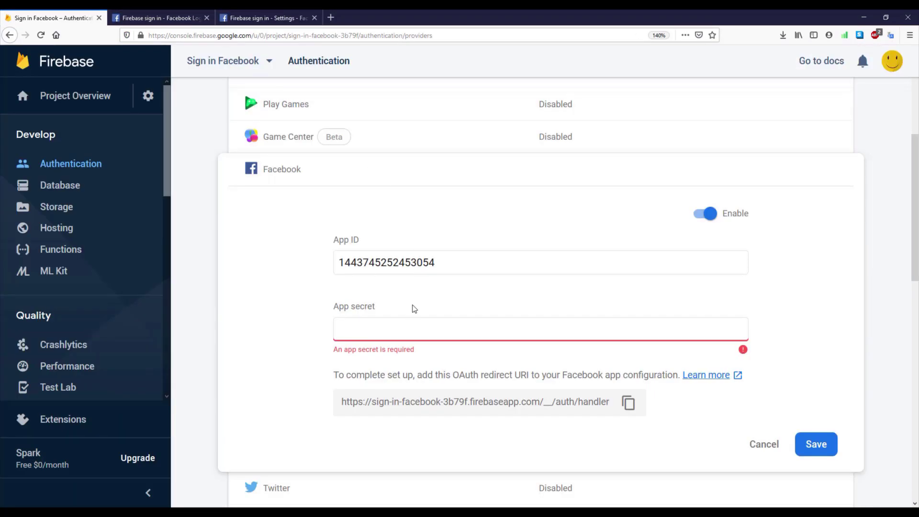
key(ctrl+v)
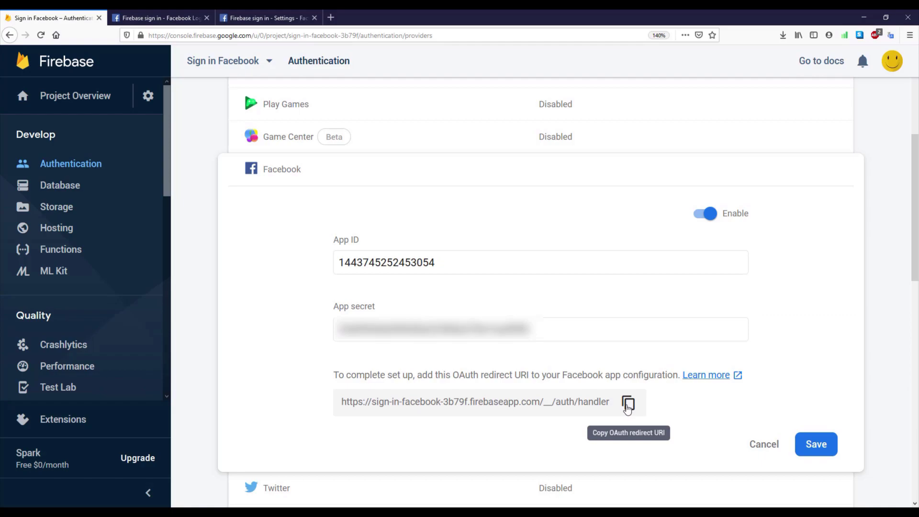
- Copy Firebase's OAuth redirect URI and return to the Facebook app settings tab
click(629, 403)
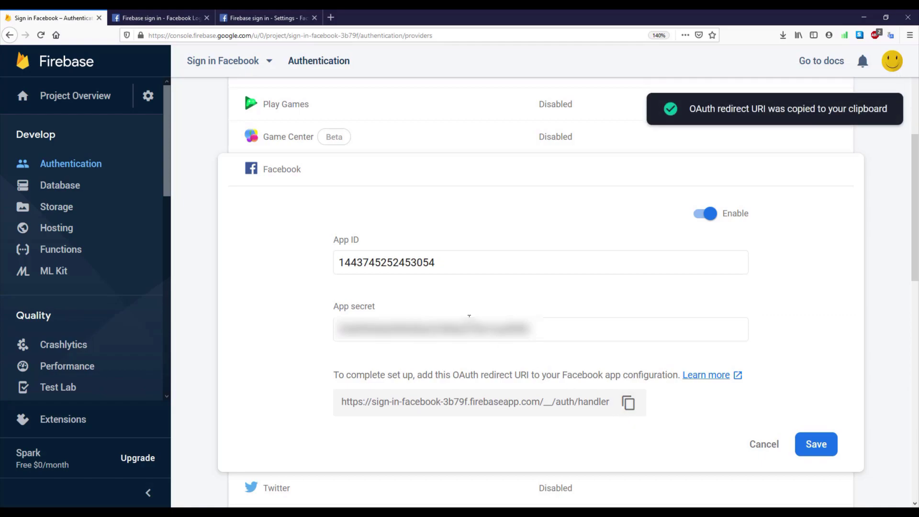
click(260, 17)
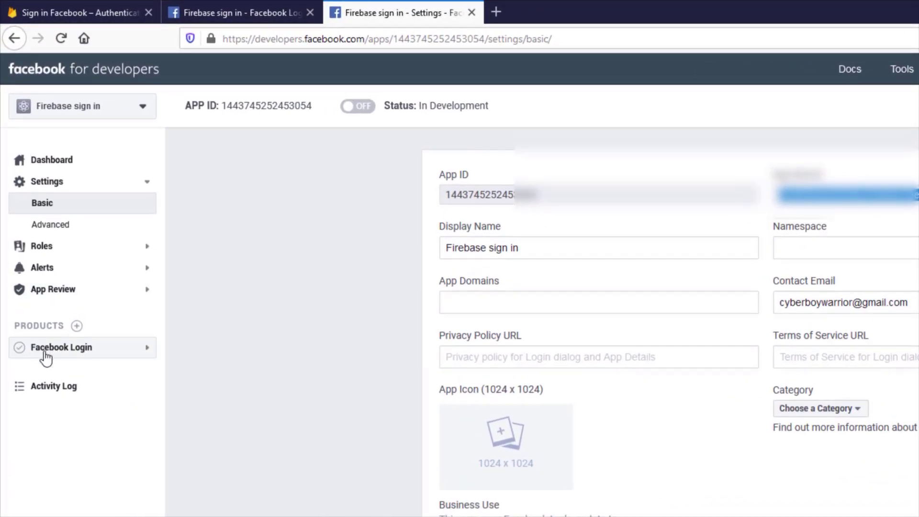
- Add the Firebase redirect URI to Facebook Login's Valid OAuth Redirect URIs
click(148, 352)
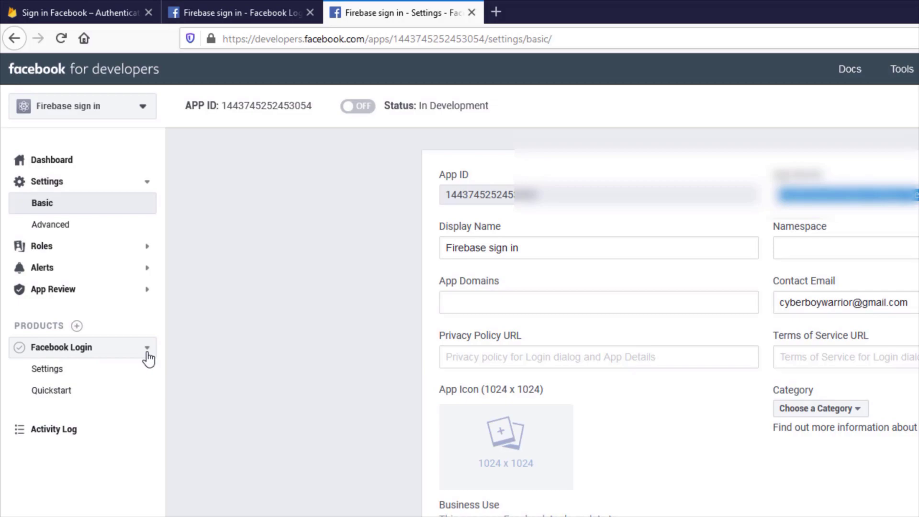
click(74, 373)
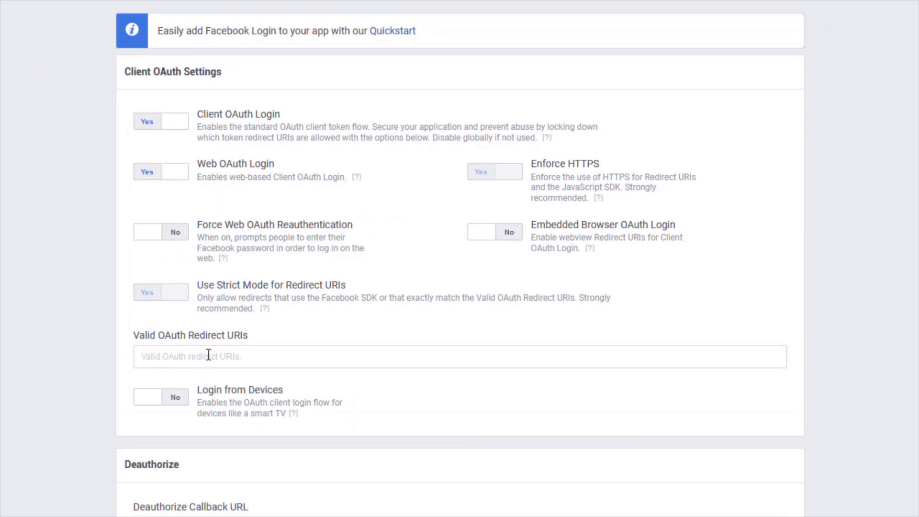
click(209, 354)
key(ctrl+v)
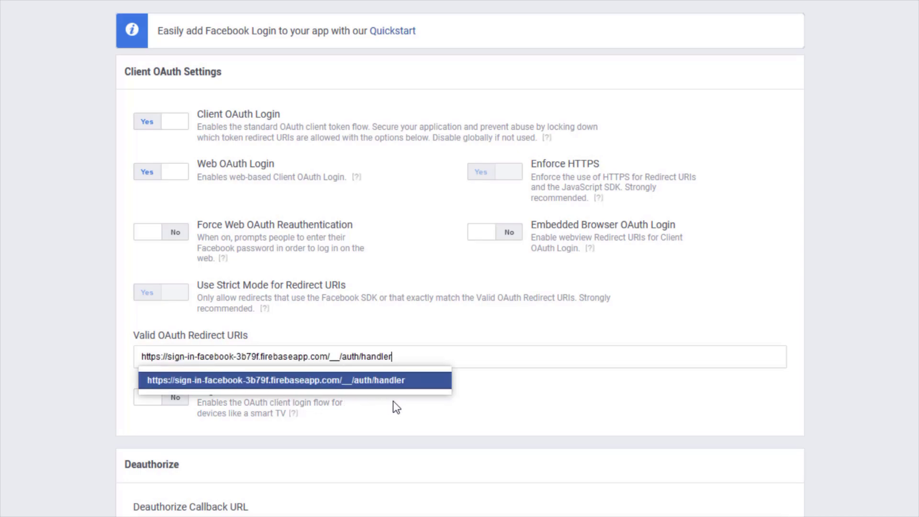
key(Return)
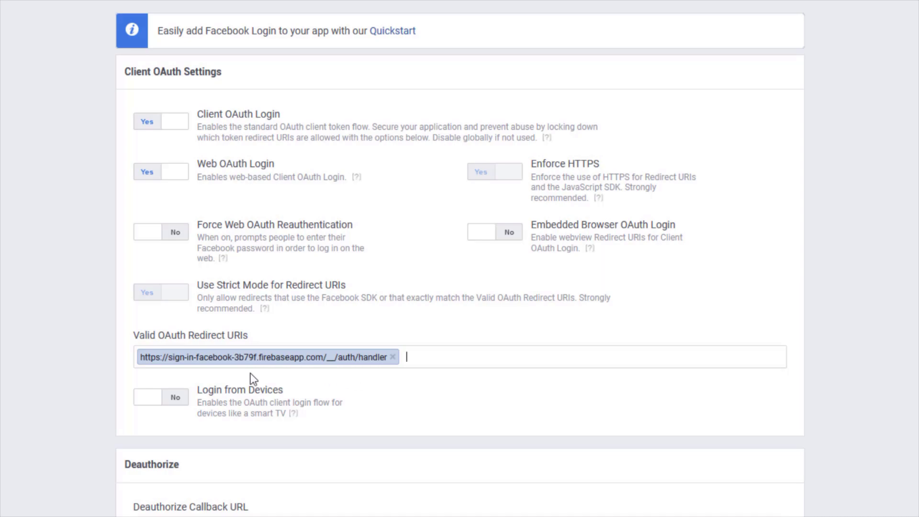
- Turn on Login from Devices, save the Facebook Login settings, then save the Firebase provider
click(170, 400)
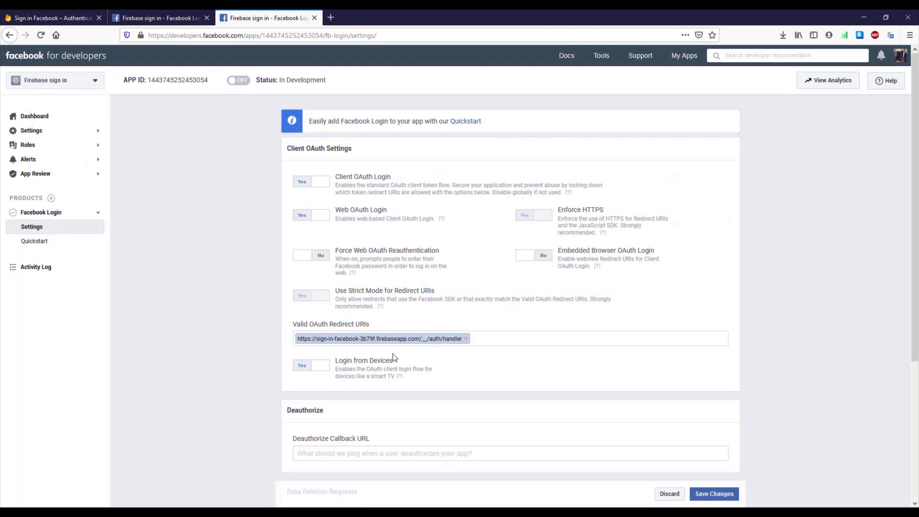
click(714, 493)
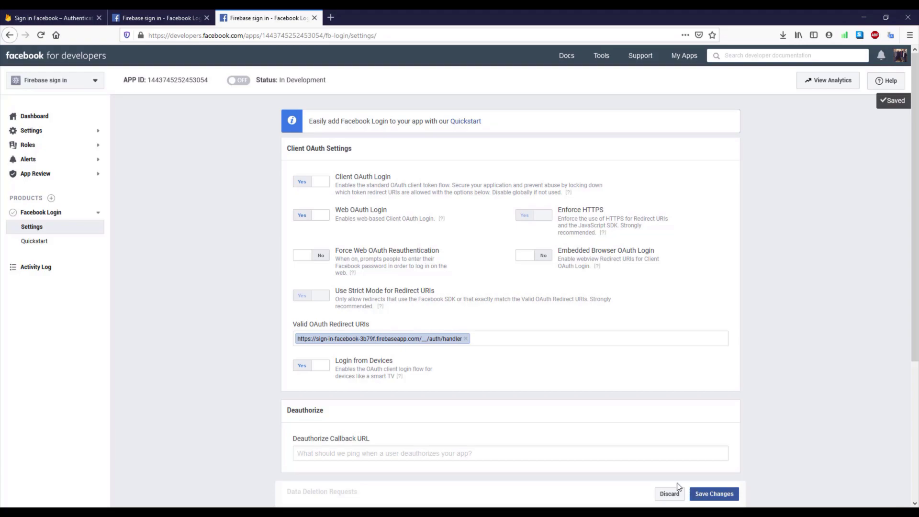
click(51, 18)
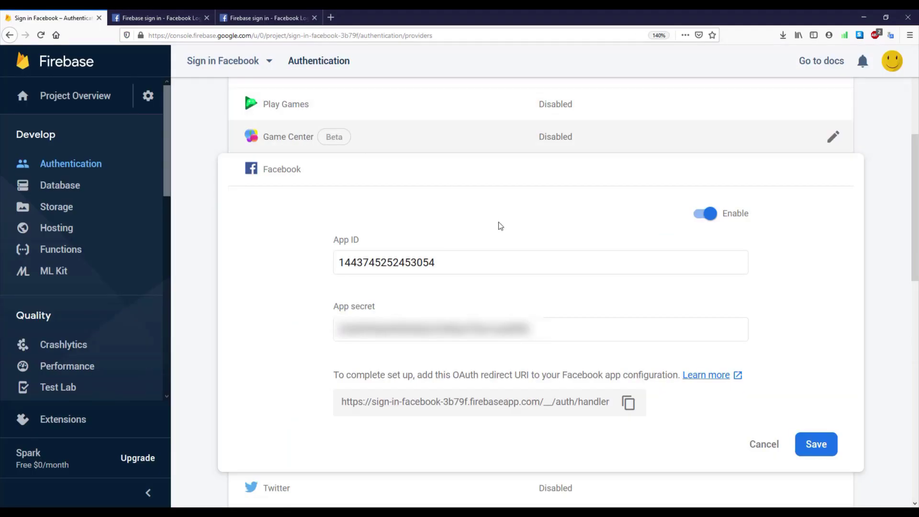
click(816, 443)
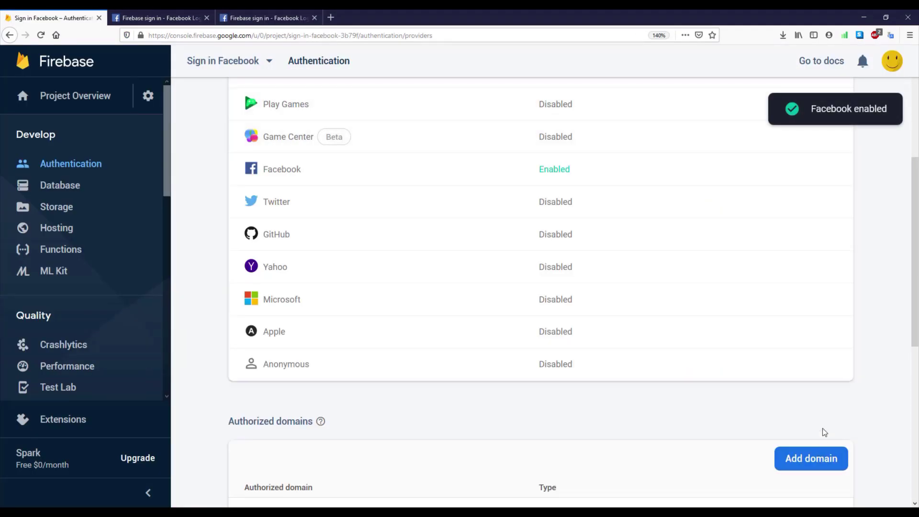